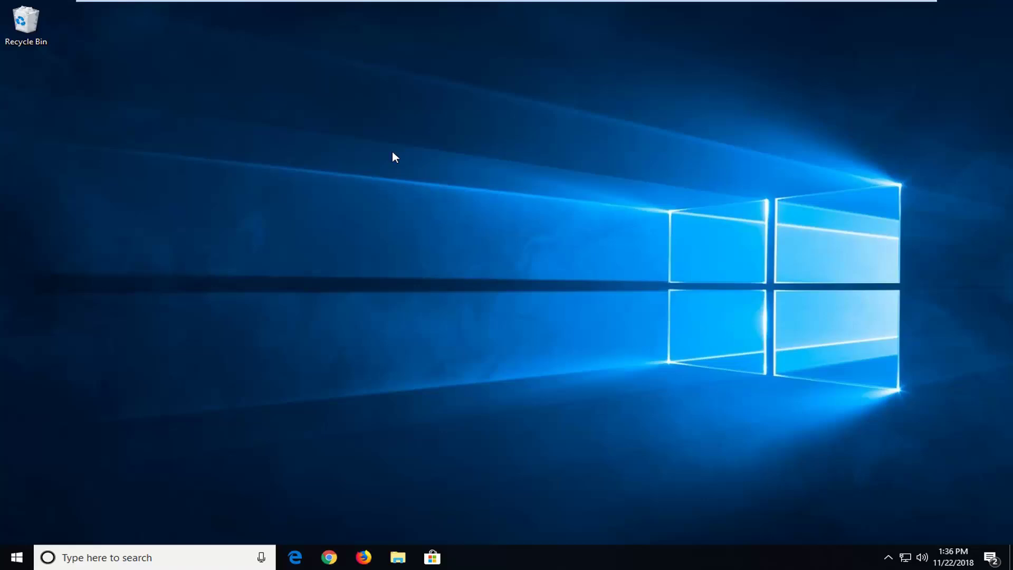
Add a new folder to the desktop from the right-click New menu and name it 'Pictures'
right_click(398, 134)
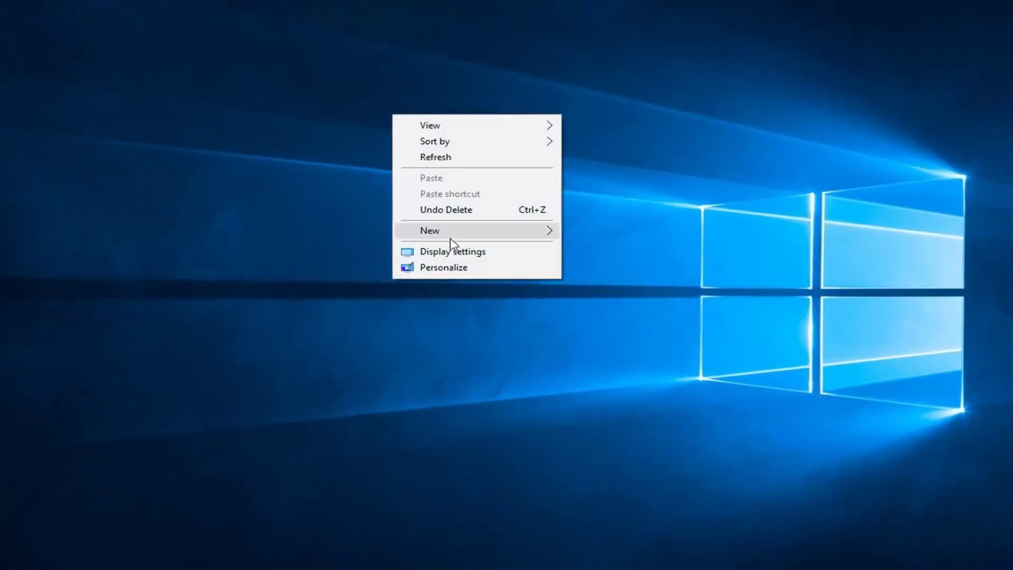
mouse_move(475, 229)
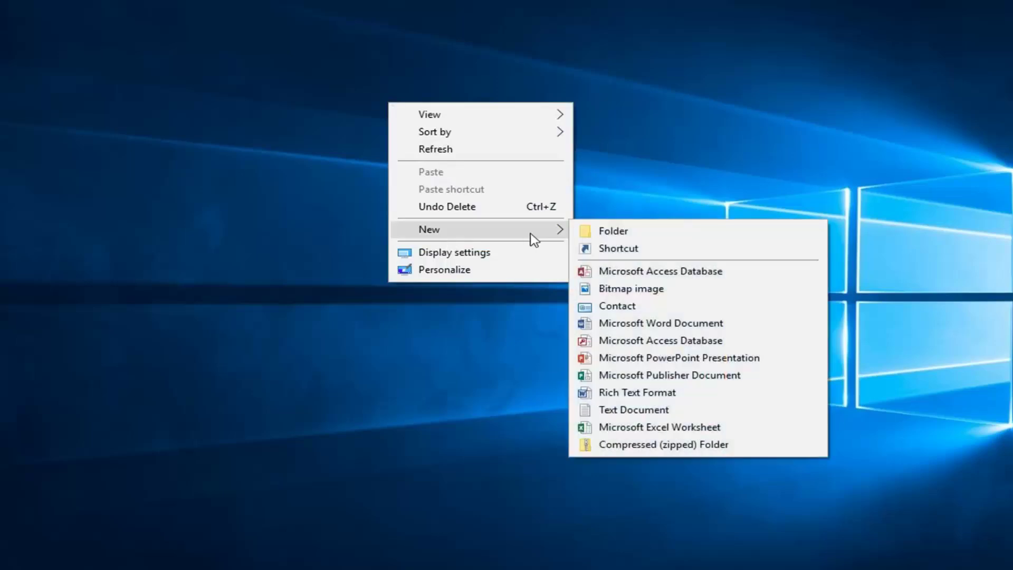
click(615, 235)
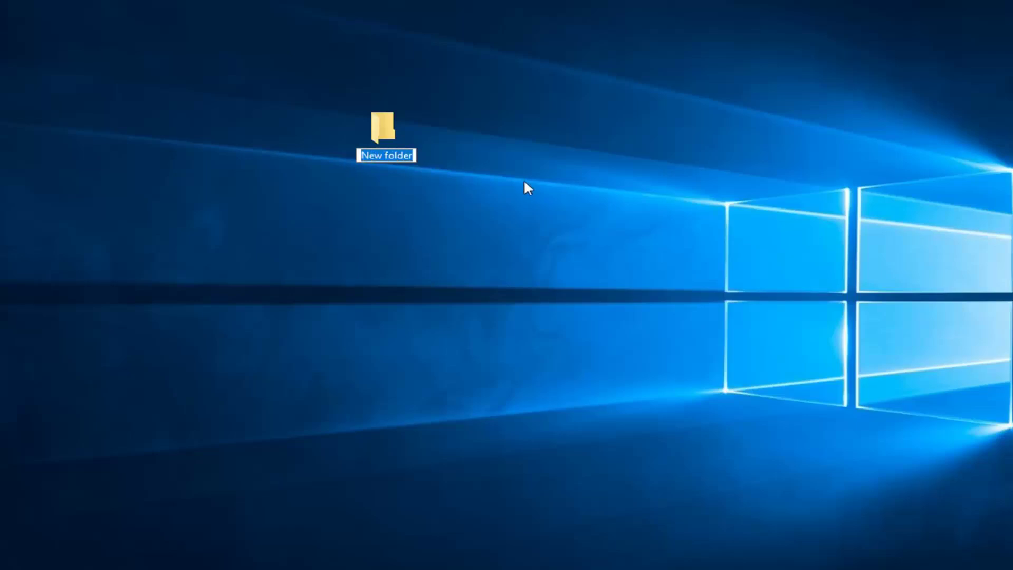
key(BackSpace)
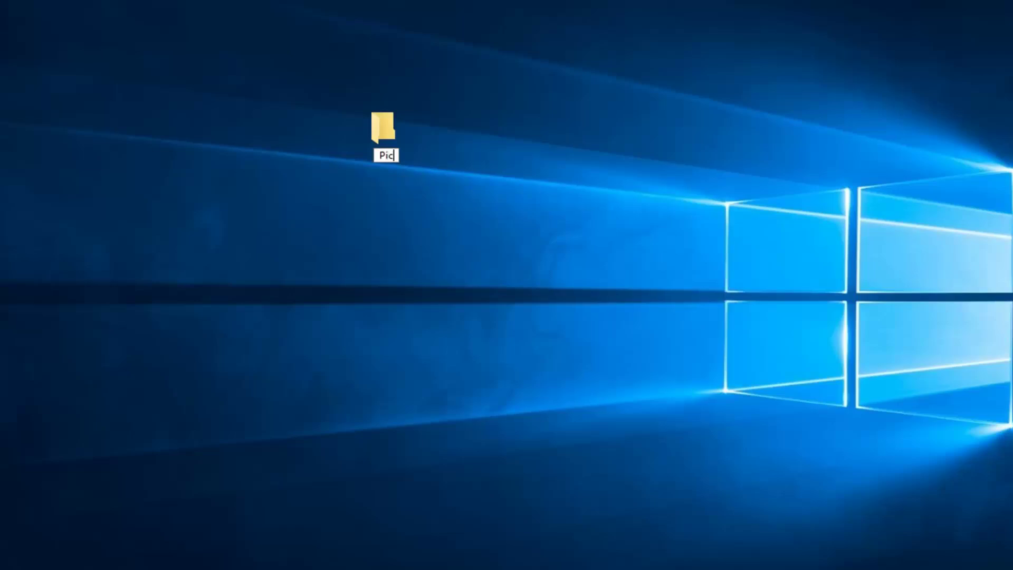
text(Pictures)
key(Return)
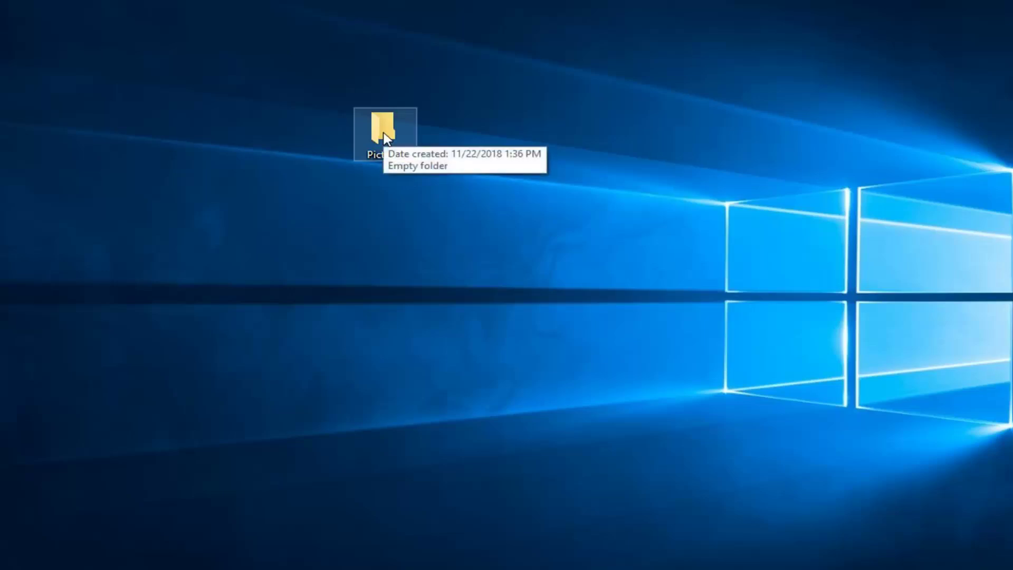
click(385, 137)
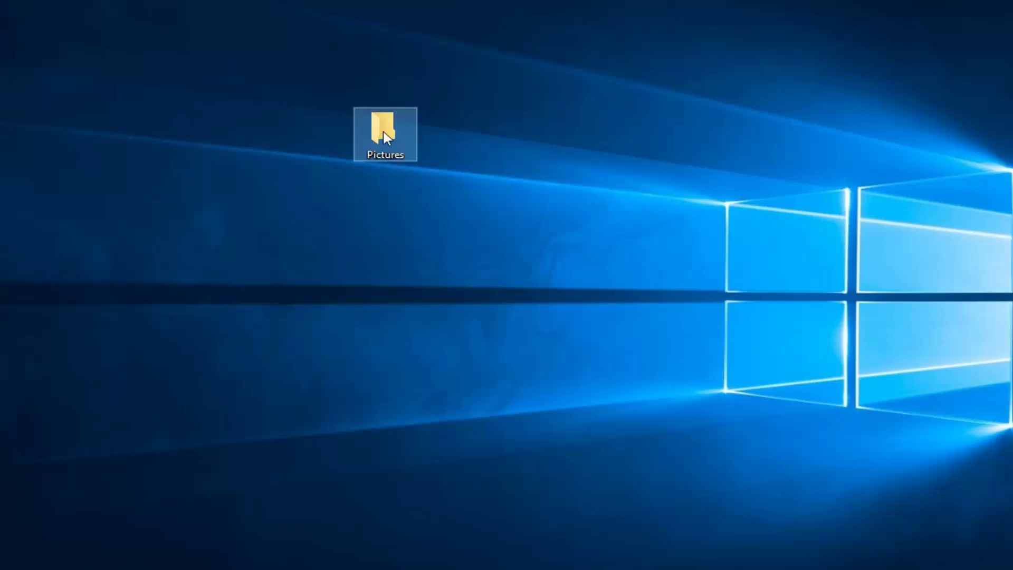
right_click(384, 128)
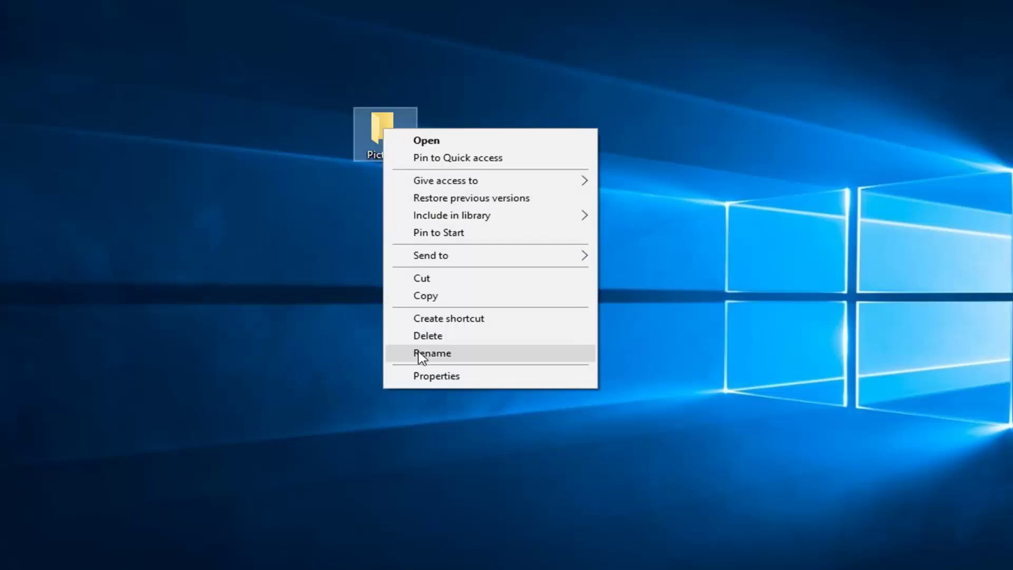
click(433, 353)
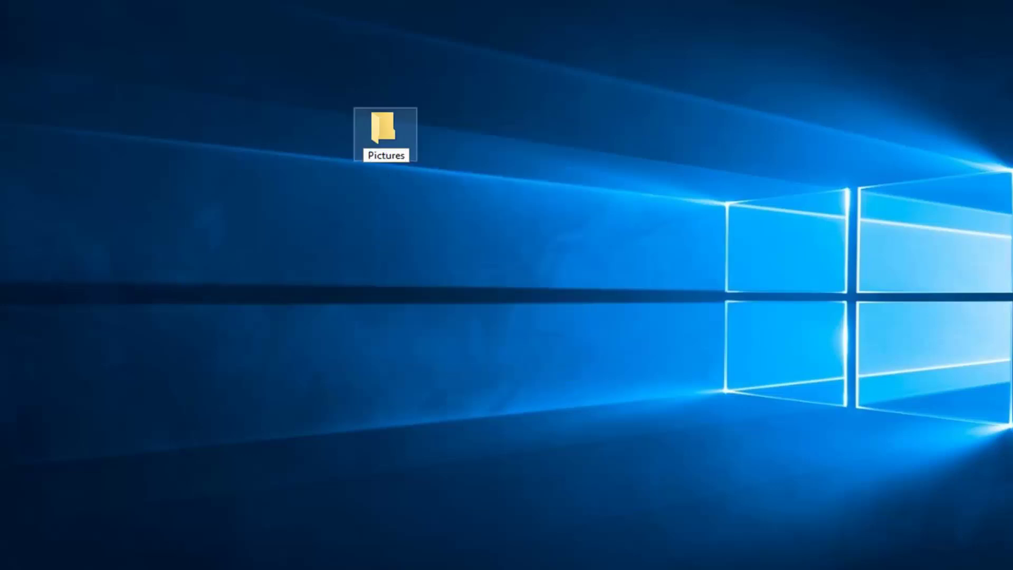
key(Return)
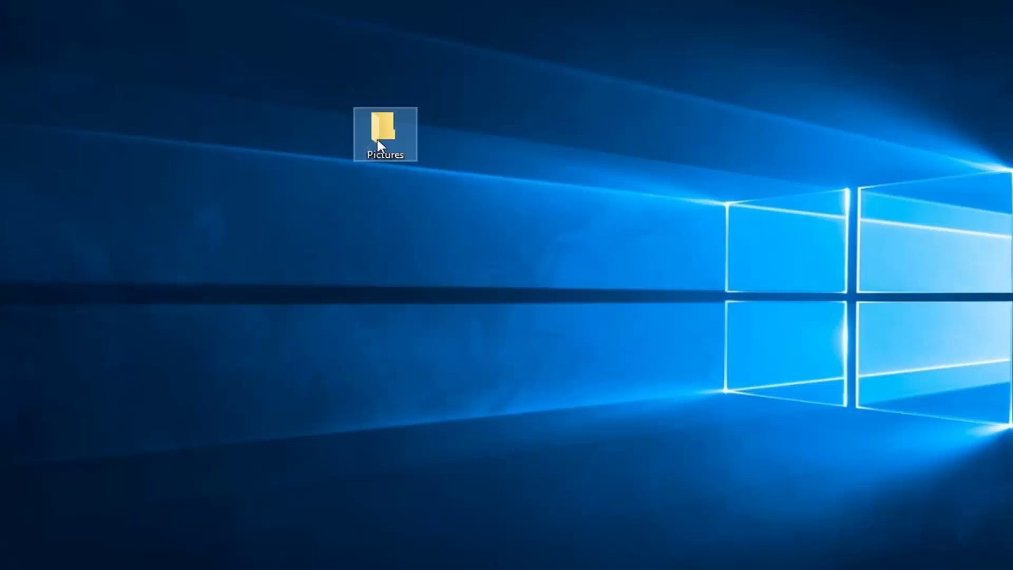
Confirm the Pictures folder is empty, then drag the Recycle Bin icon onto it
double_click(381, 133)
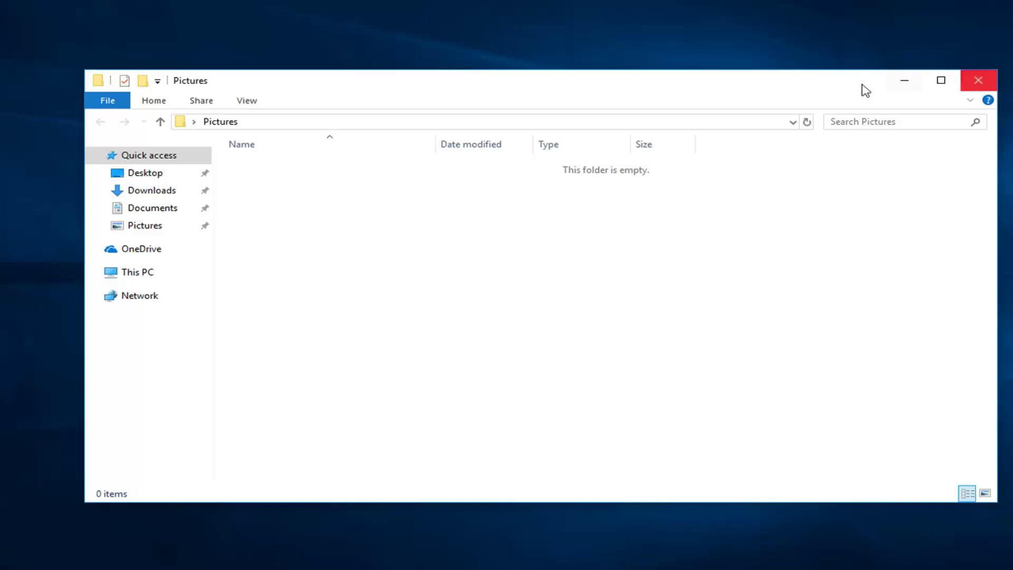
click(989, 81)
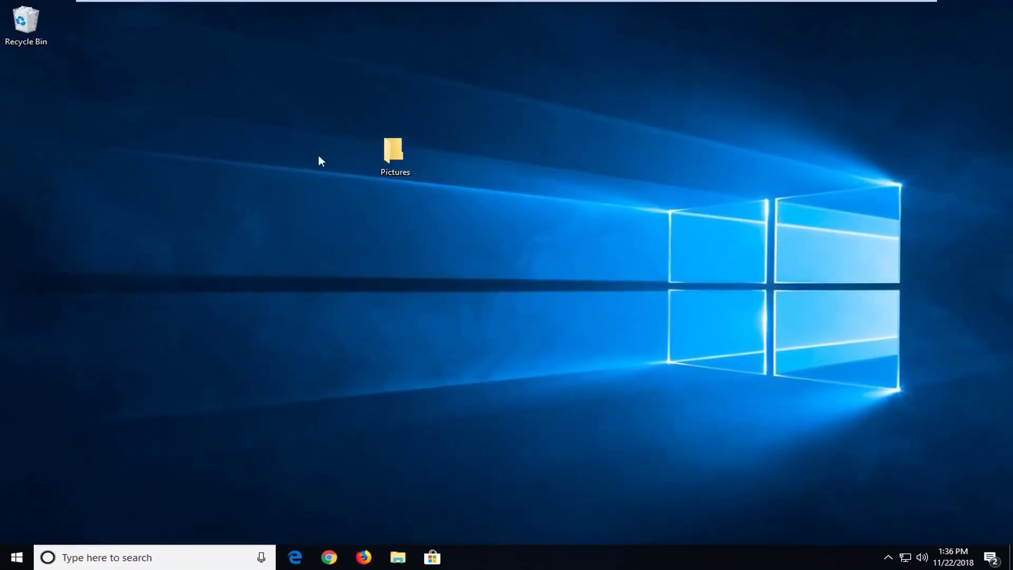
click(394, 154)
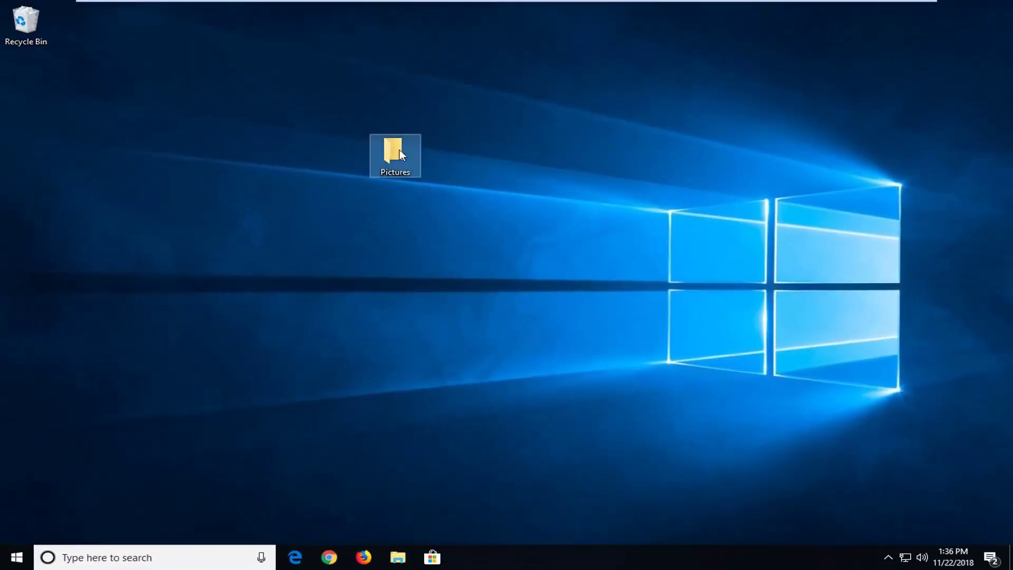
click(140, 204)
mouse_move(26, 23)
mouse_down()
mouse_move(388, 150)
mouse_move(404, 147)
mouse_up()
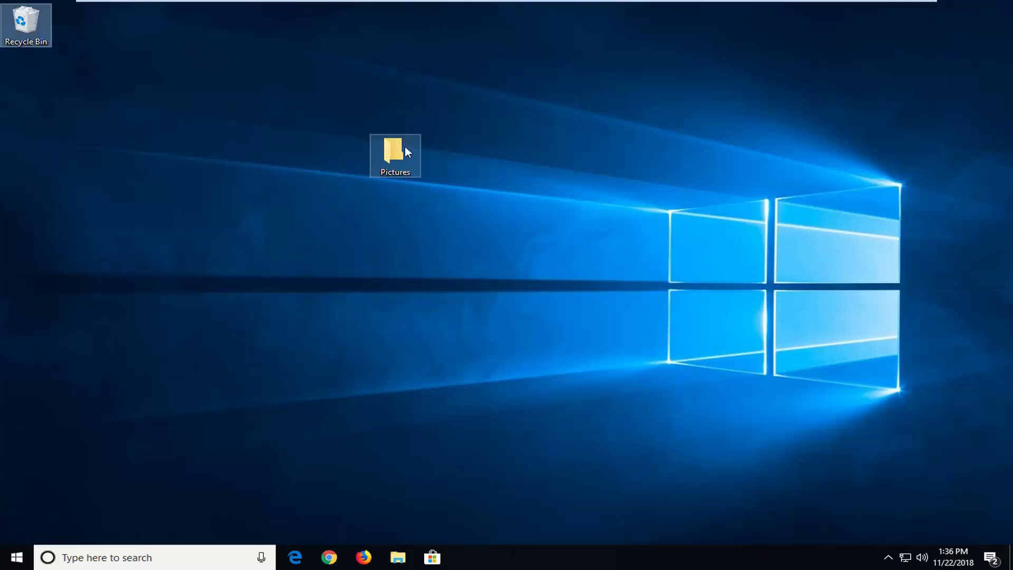
double_click(405, 149)
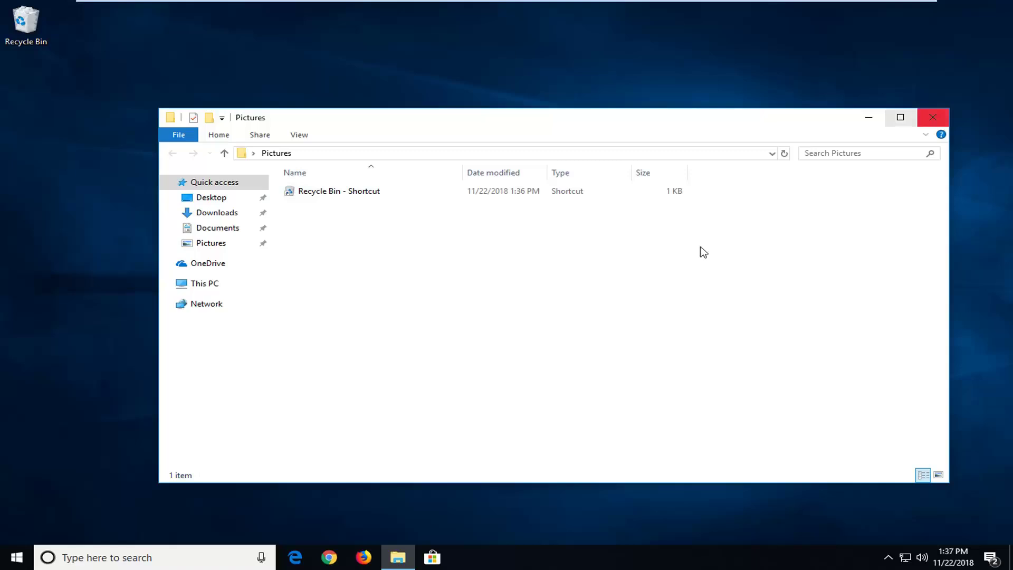
click(933, 119)
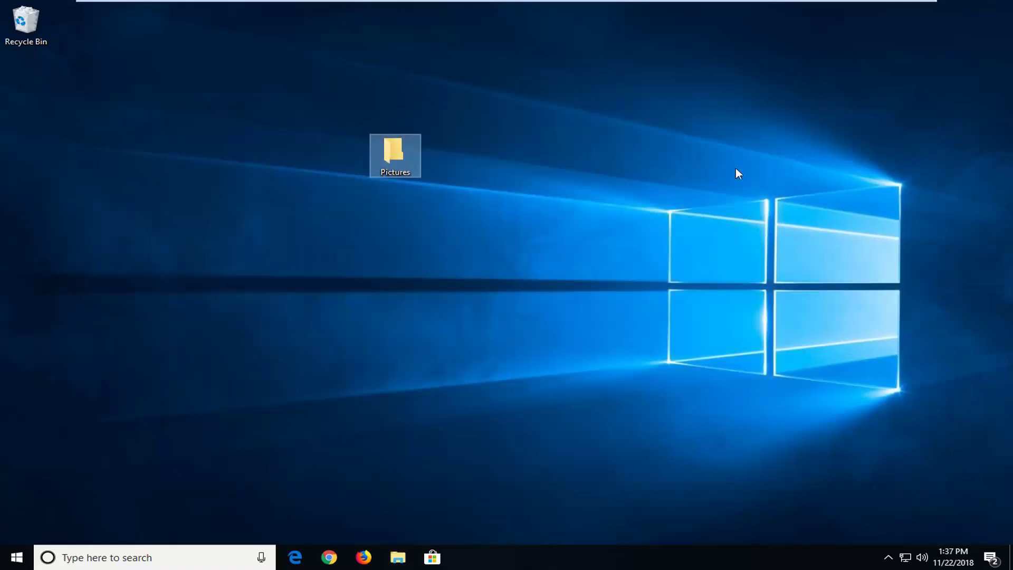